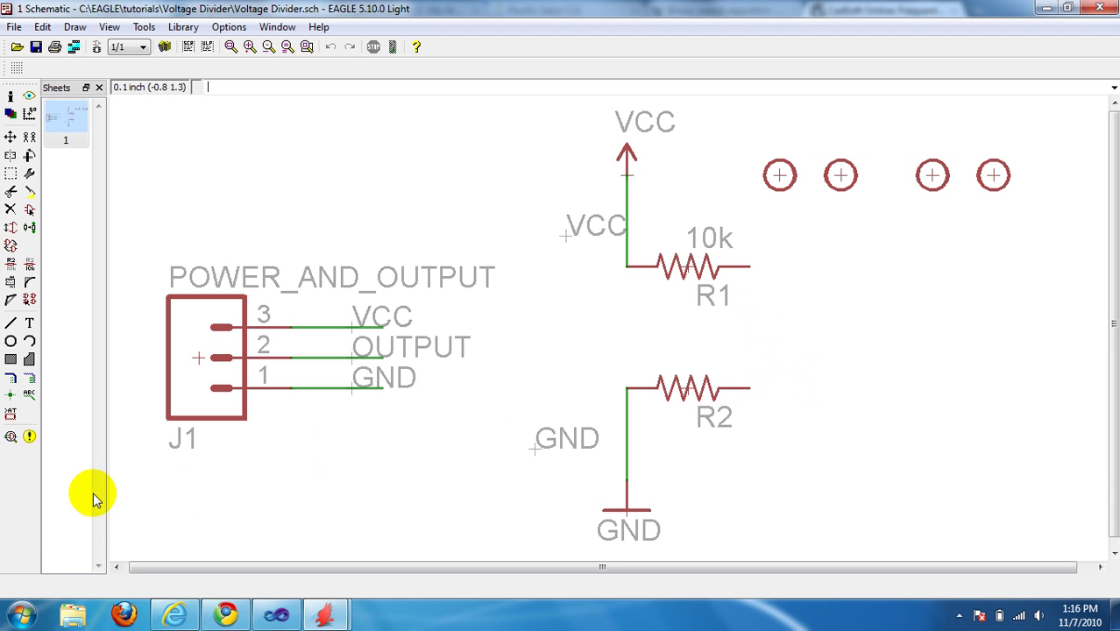
Step: Run the electrical rule check and review its four warnings, including R2 having no value
{"action": "left_click", "coordinate": [11, 437]}
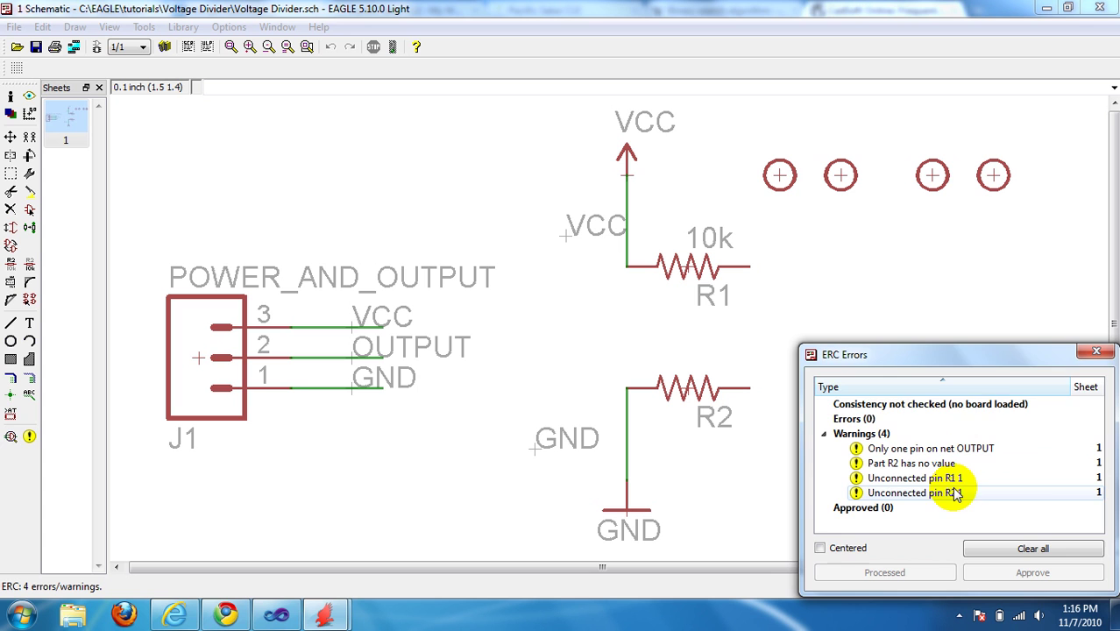
{"action": "left_click", "coordinate": [968, 351]}
{"action": "left_click_drag", "start_coordinate": [967, 351], "coordinate": [954, 295]}
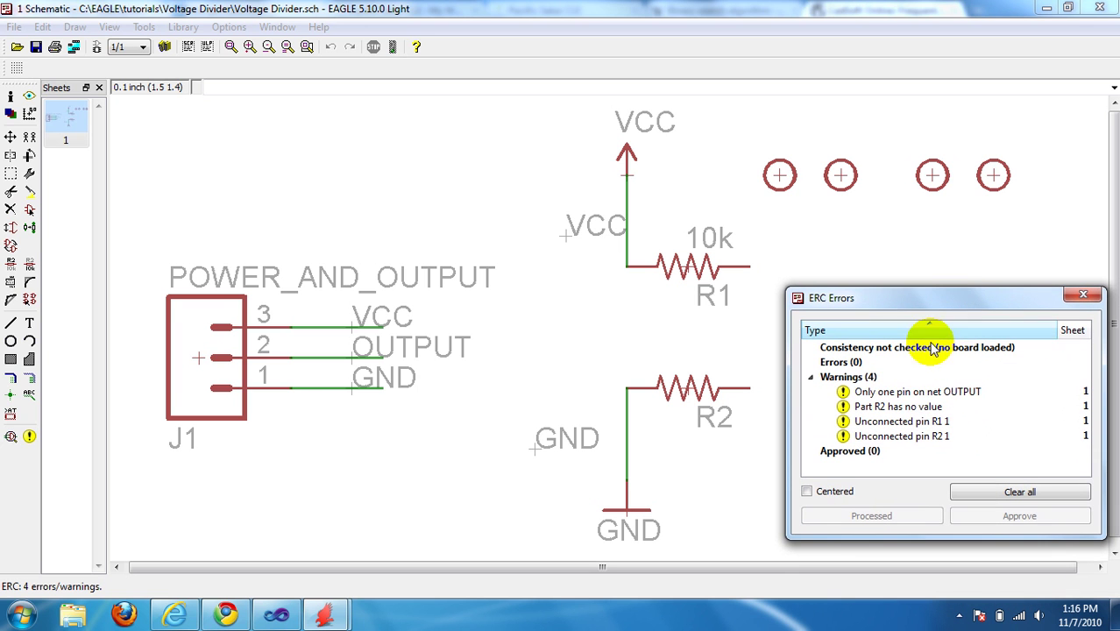
{"action": "left_click", "coordinate": [913, 394]}
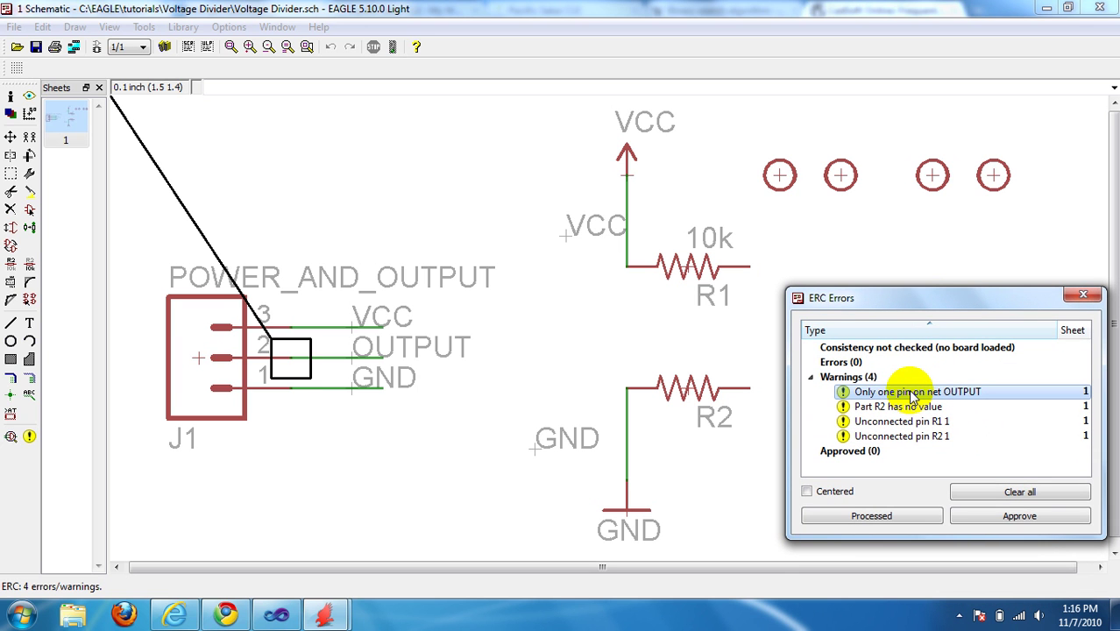
{"action": "left_click", "coordinate": [903, 409]}
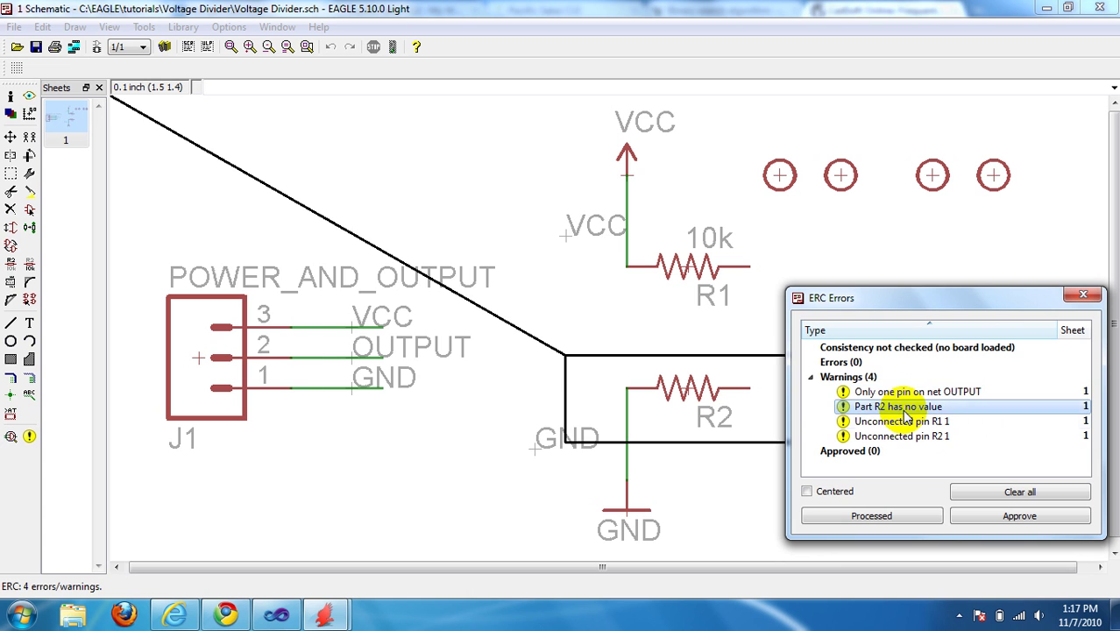
{"action": "left_click", "coordinate": [913, 422]}
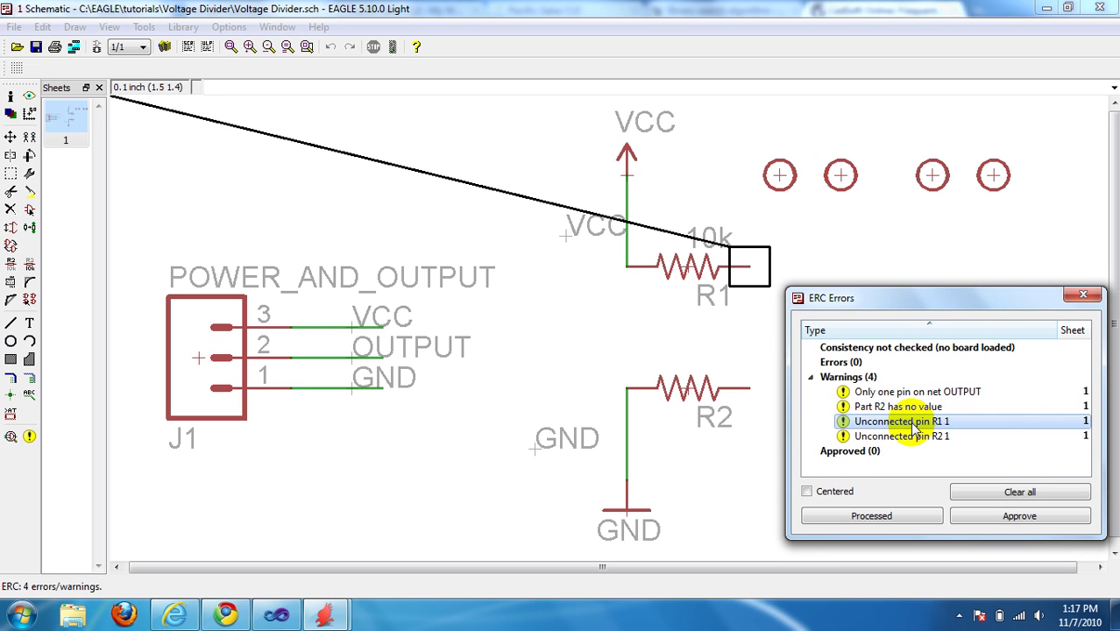
{"action": "left_click", "coordinate": [917, 438]}
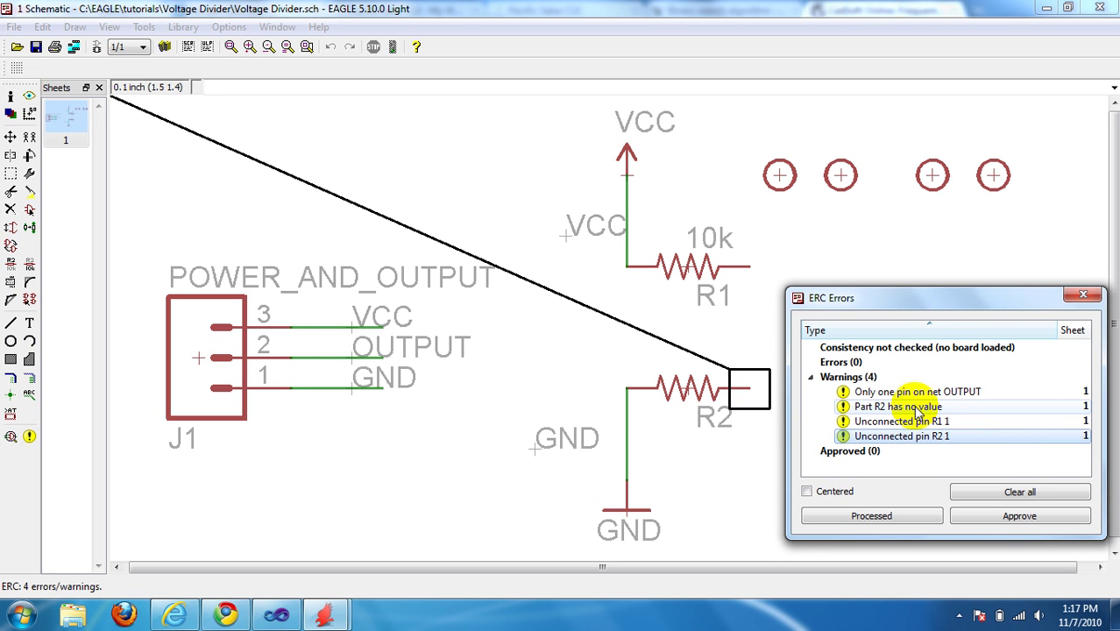
{"action": "left_click", "coordinate": [917, 393]}
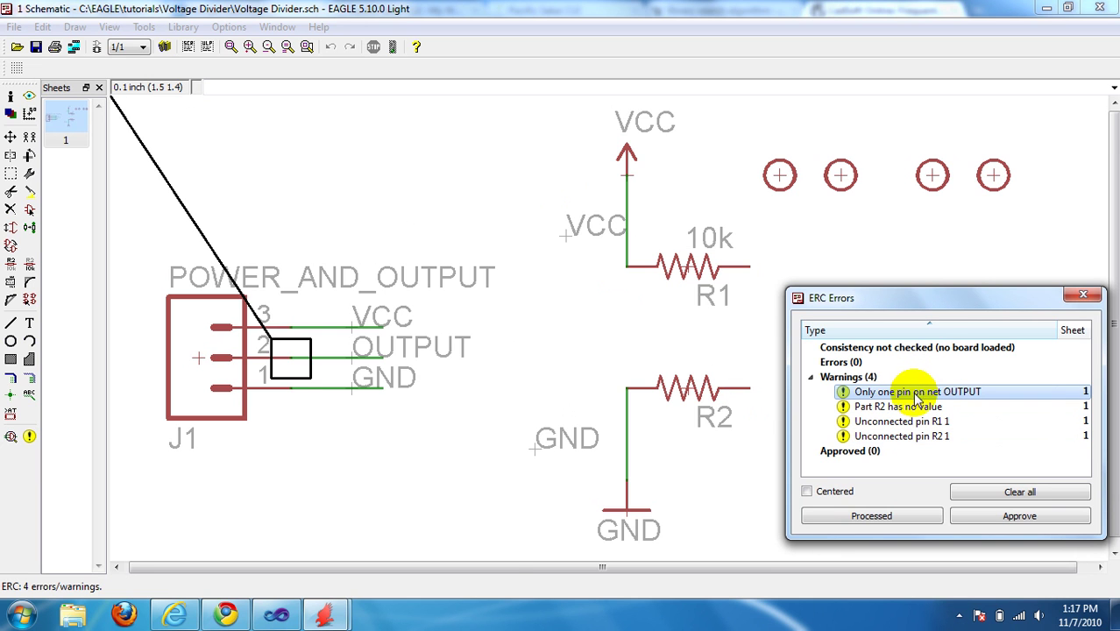
{"action": "left_click", "coordinate": [915, 393]}
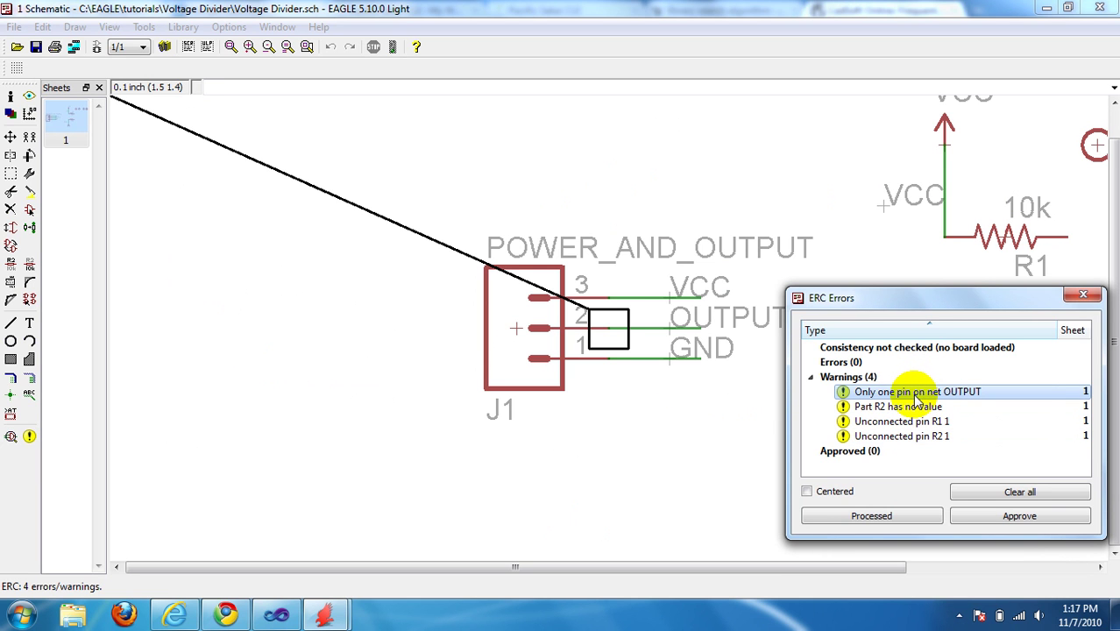
{"action": "left_click", "coordinate": [917, 408]}
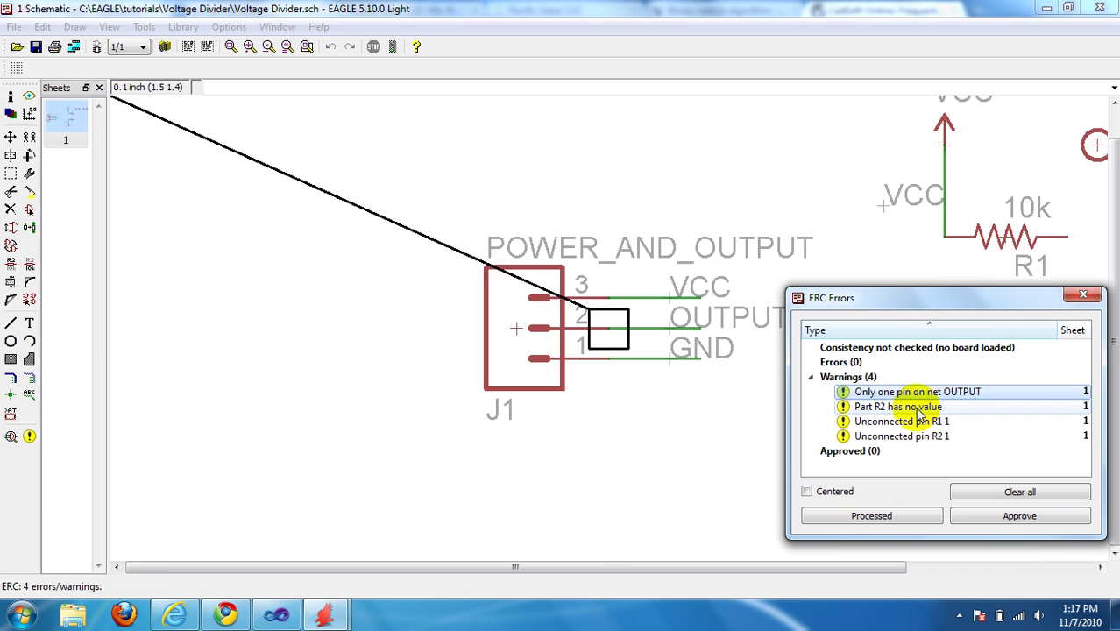
{"action": "left_click", "coordinate": [918, 422]}
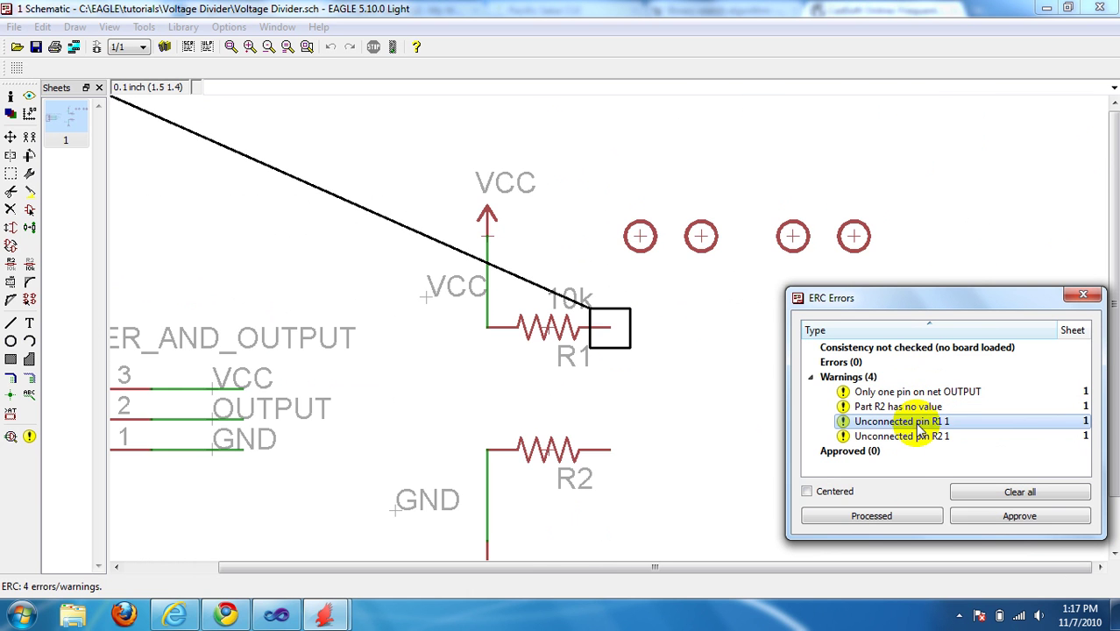
{"action": "left_click", "coordinate": [925, 437]}
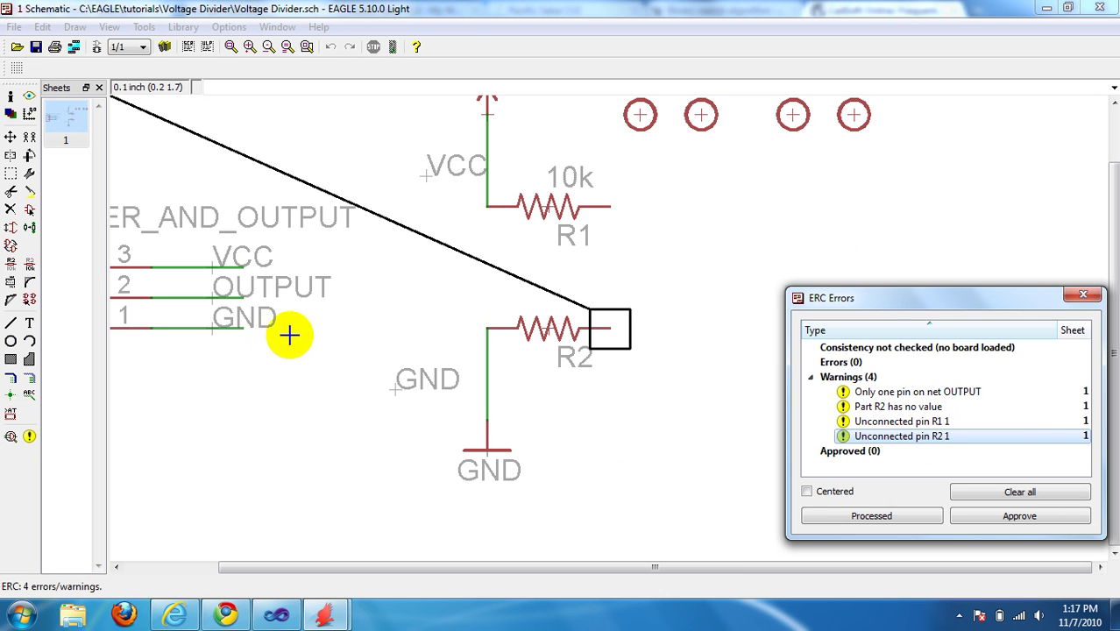
Step: Draw a net from R1's right pin to R2's right pin, then rerun ERC for two warnings
{"action": "left_click", "coordinate": [11, 323]}
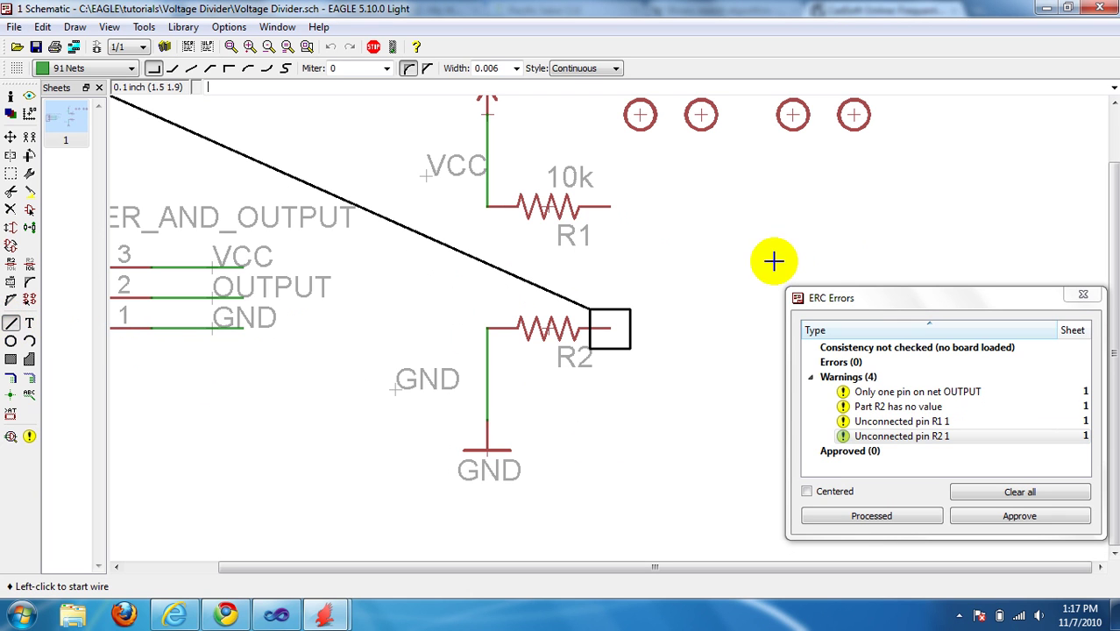
{"action": "left_click", "coordinate": [609, 207]}
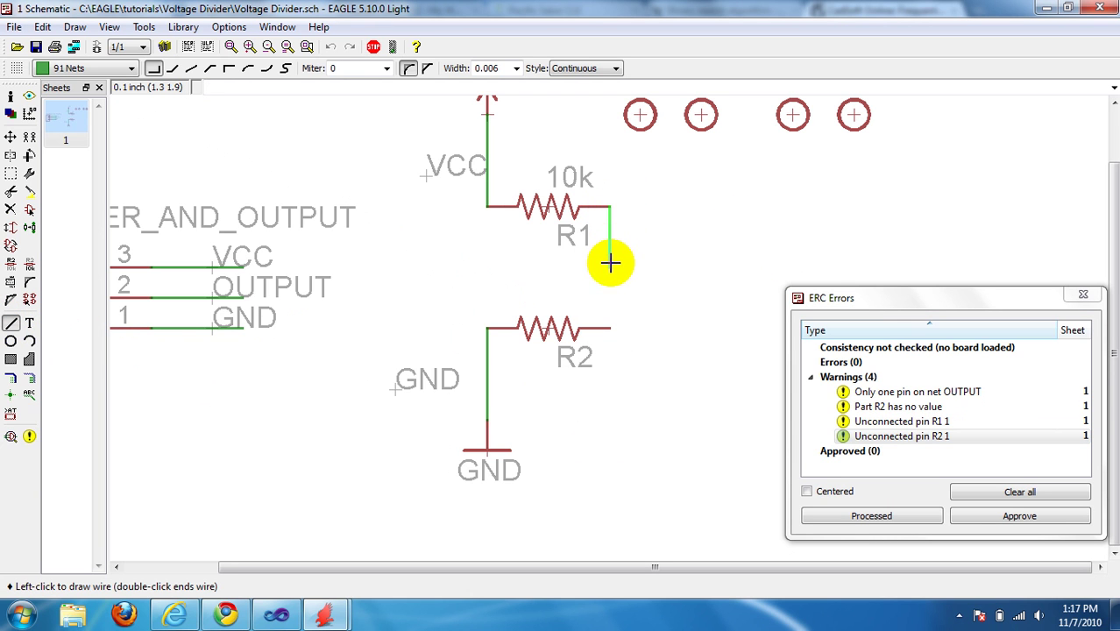
{"action": "double_click", "coordinate": [609, 329]}
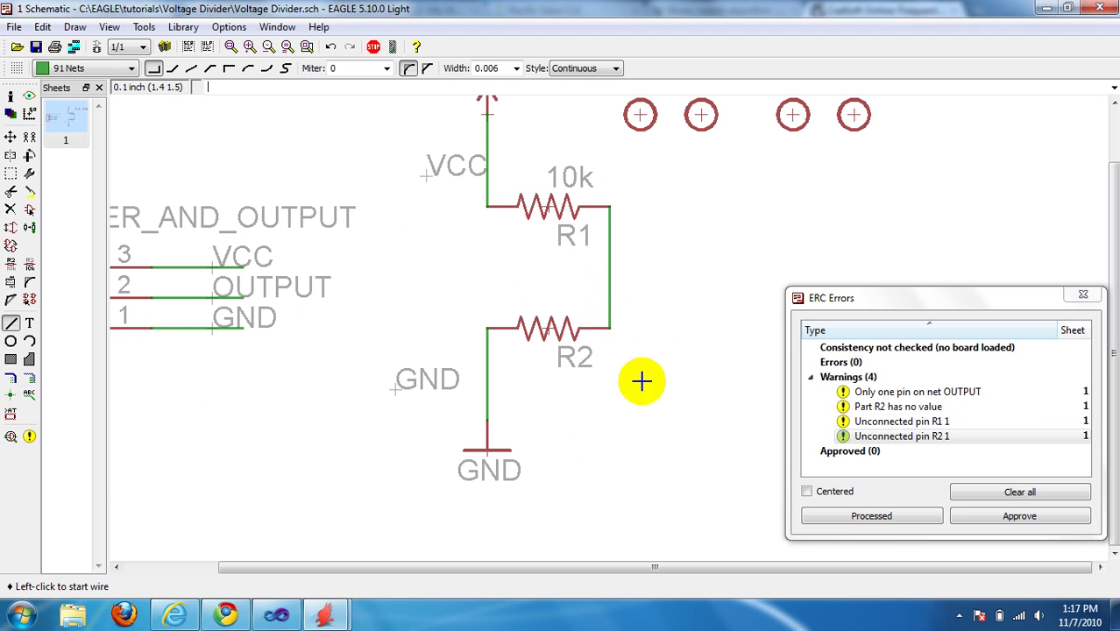
{"action": "left_click", "coordinate": [11, 438]}
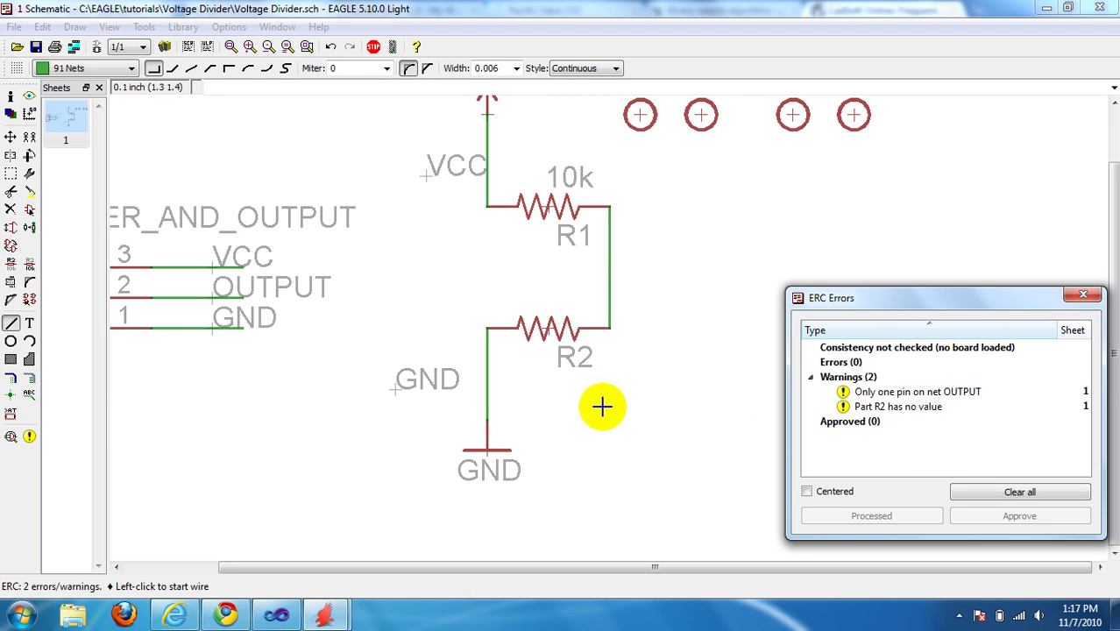
Step: Name the net between R1 and R2 OUTPUT, agreeing to merge it
{"action": "left_click", "coordinate": [11, 268]}
{"action": "left_click", "coordinate": [611, 270]}
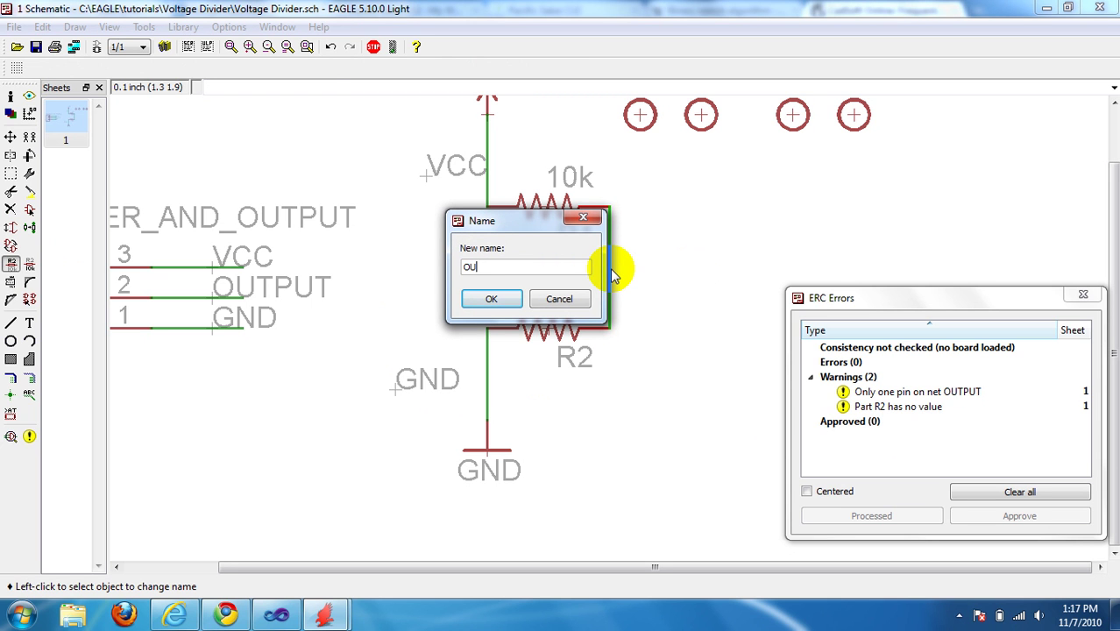
{"action": "key", "text": "Return"}
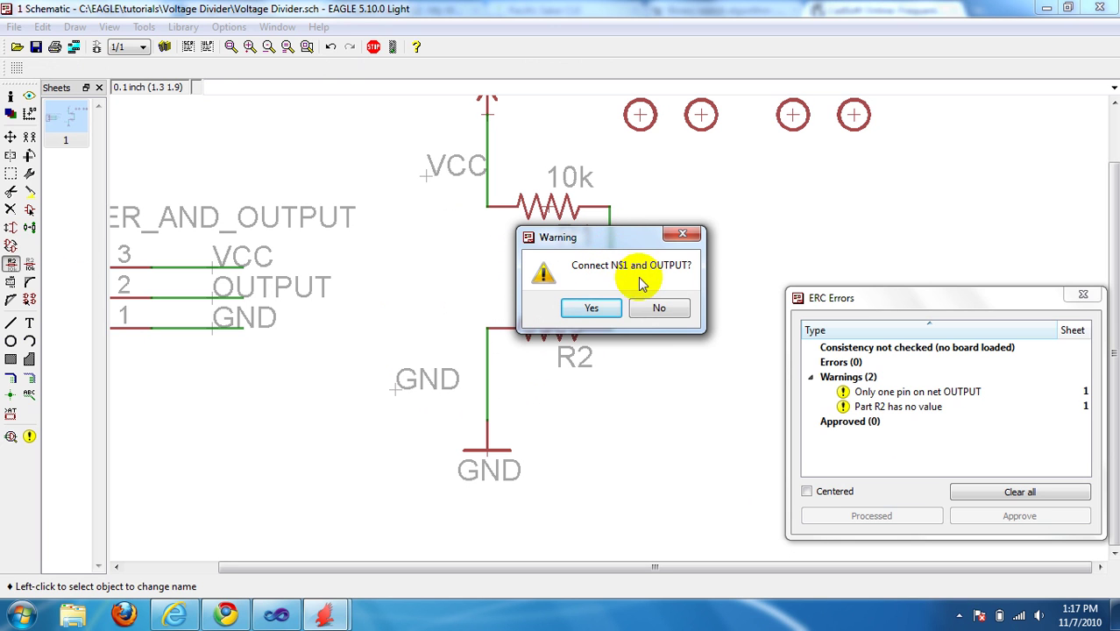
{"action": "left_click", "coordinate": [594, 309]}
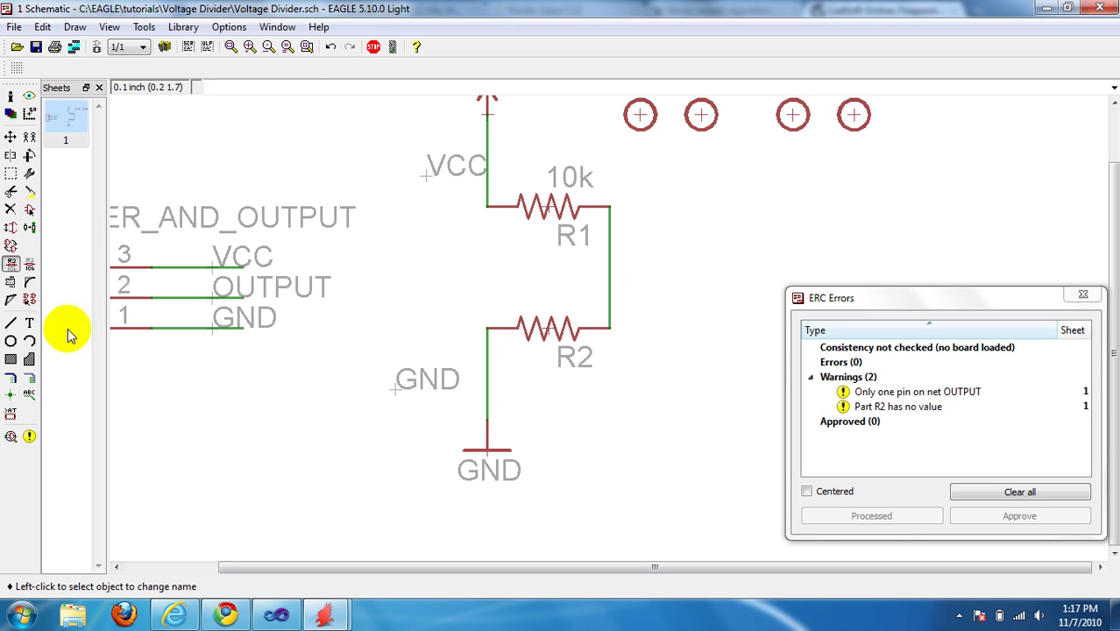
Step: Give resistor R2 the value 10k and rerun ERC, leaving one warning
{"action": "left_click", "coordinate": [30, 266]}
{"action": "left_click", "coordinate": [541, 337]}
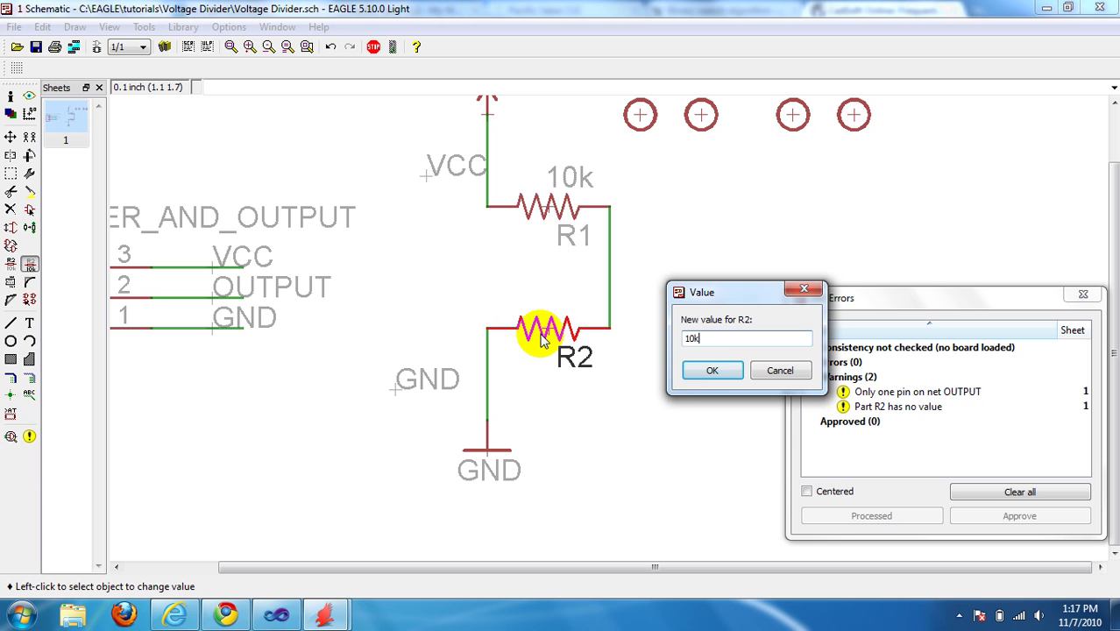
{"action": "left_click", "coordinate": [712, 370]}
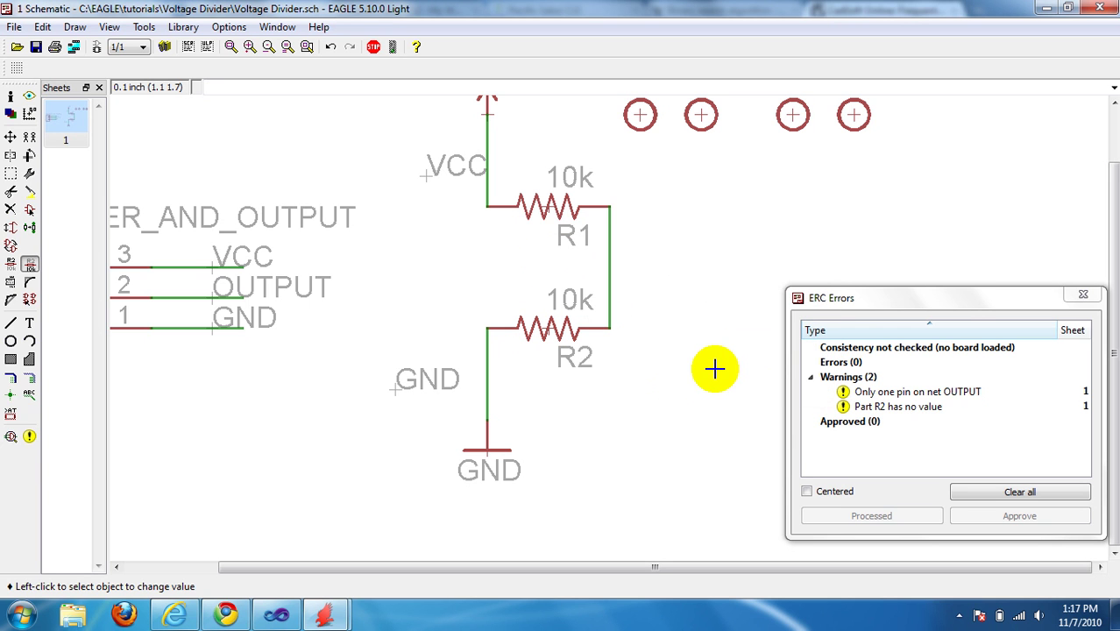
{"action": "left_click", "coordinate": [11, 436]}
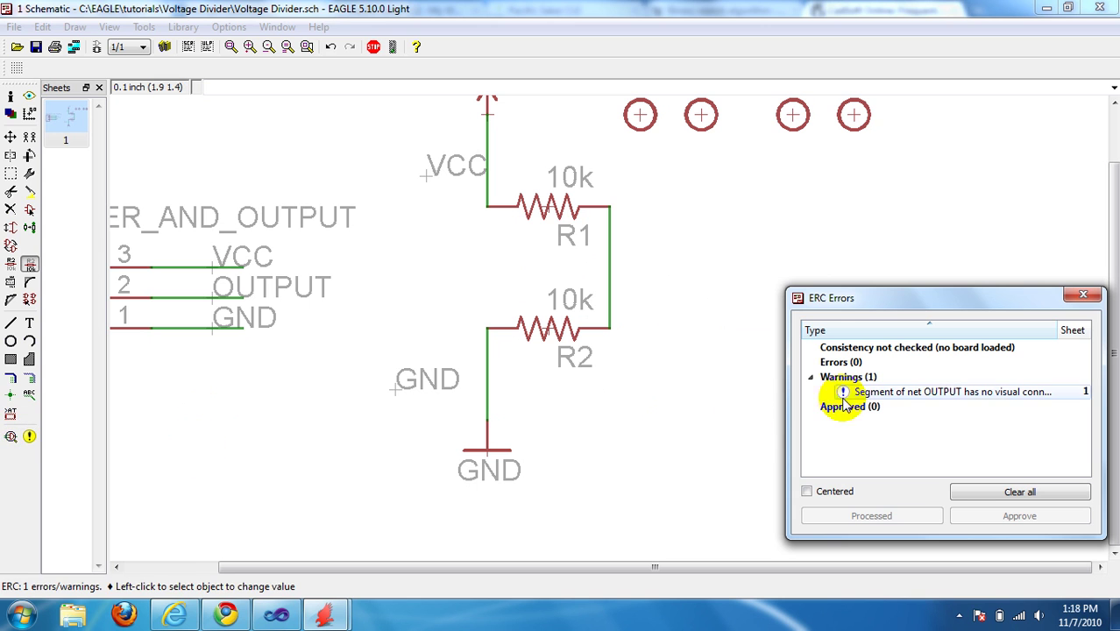
Step: Select the OUTPUT net segment warning and move the ERC results dialog to the left
{"action": "left_click", "coordinate": [958, 399]}
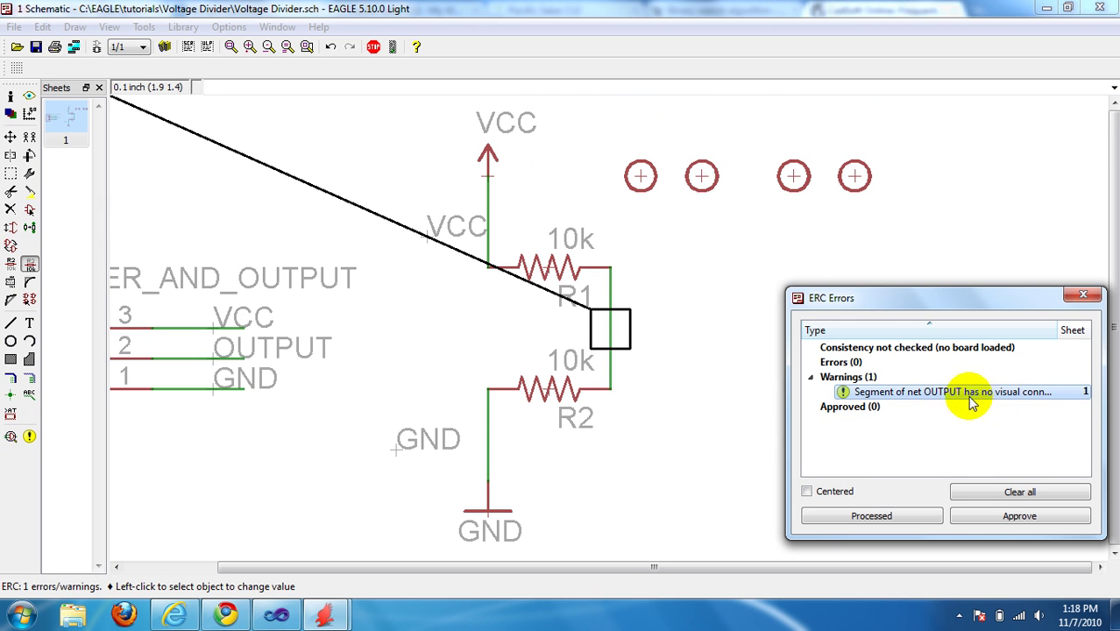
{"action": "left_click", "coordinate": [961, 301]}
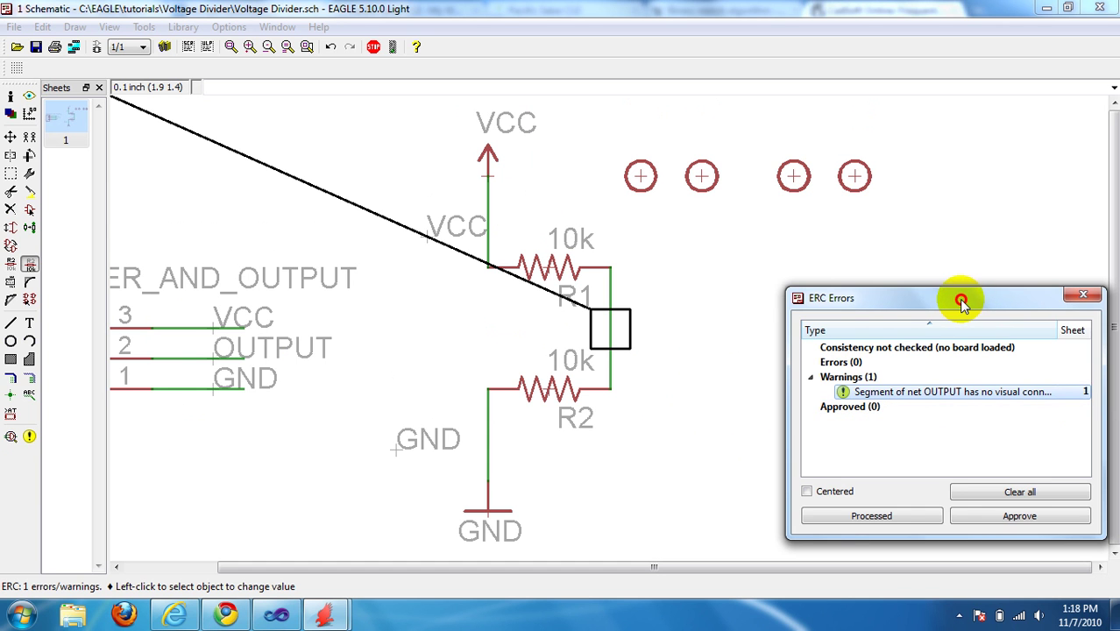
{"action": "left_click_drag", "start_coordinate": [961, 300], "coordinate": [342, 237]}
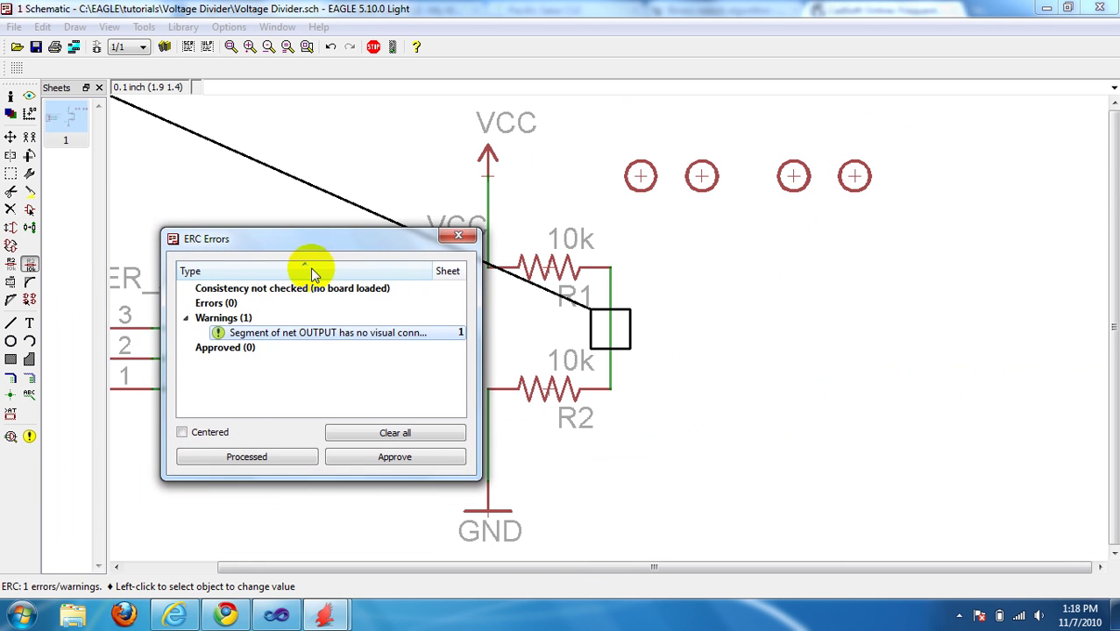
Step: Place an OUTPUT label right of the R1–R2 wire and rerun ERC, confirming it passes cleanly
{"action": "left_click", "coordinate": [29, 394]}
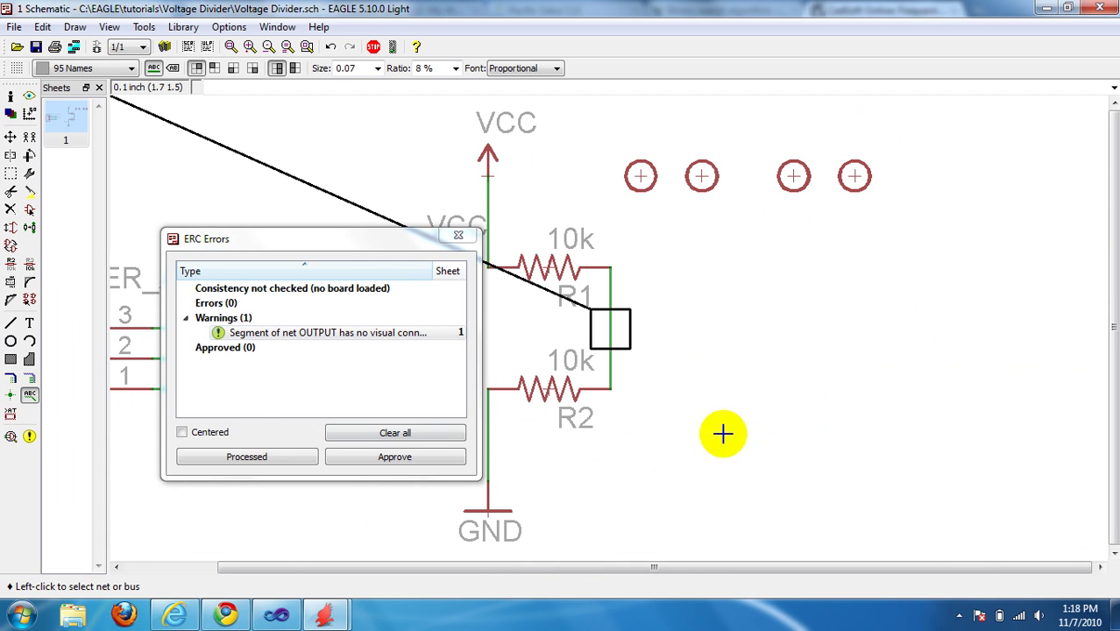
{"action": "left_click", "coordinate": [611, 334]}
{"action": "left_click", "coordinate": [640, 327]}
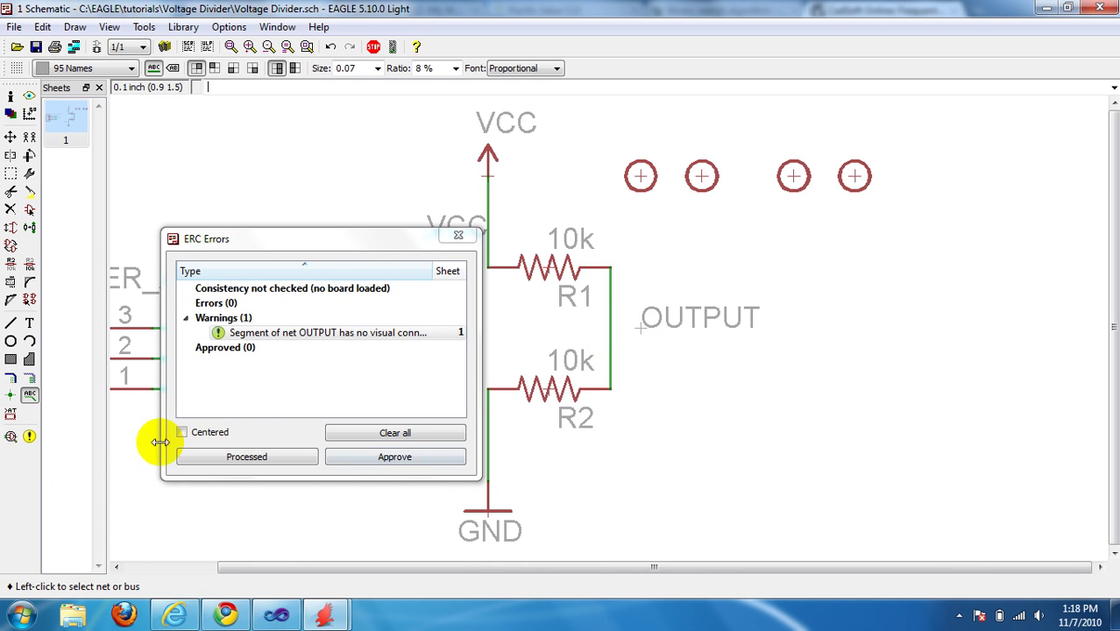
{"action": "left_click", "coordinate": [11, 437]}
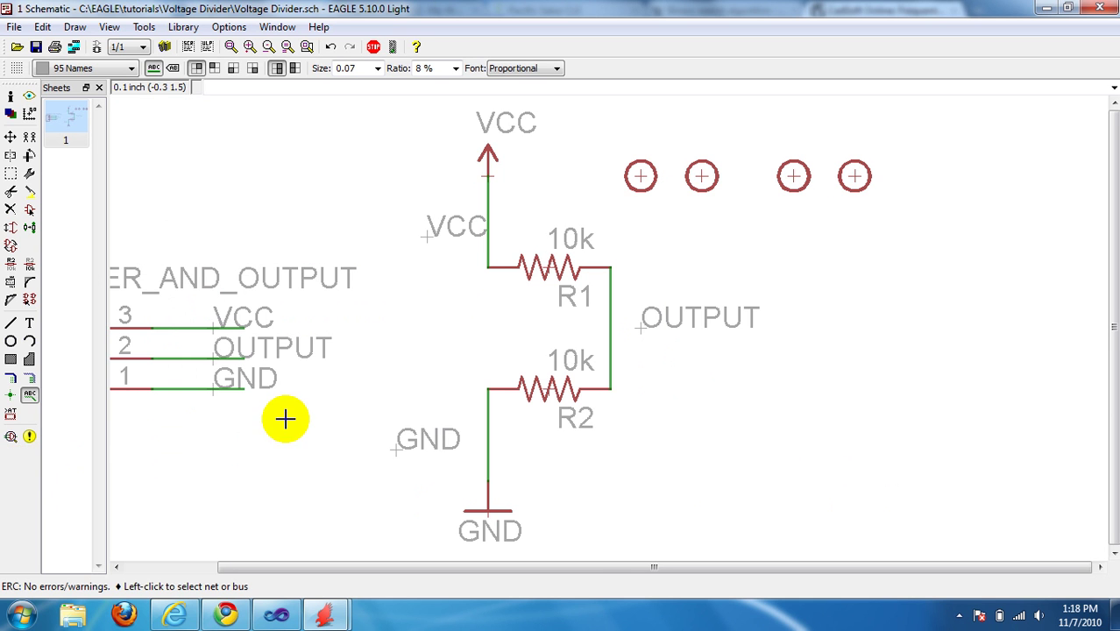
{"action": "middle_click_drag", "start_coordinate": [358, 388], "coordinate": [377, 386]}
{"action": "middle_click_drag", "start_coordinate": [434, 379], "coordinate": [471, 389]}
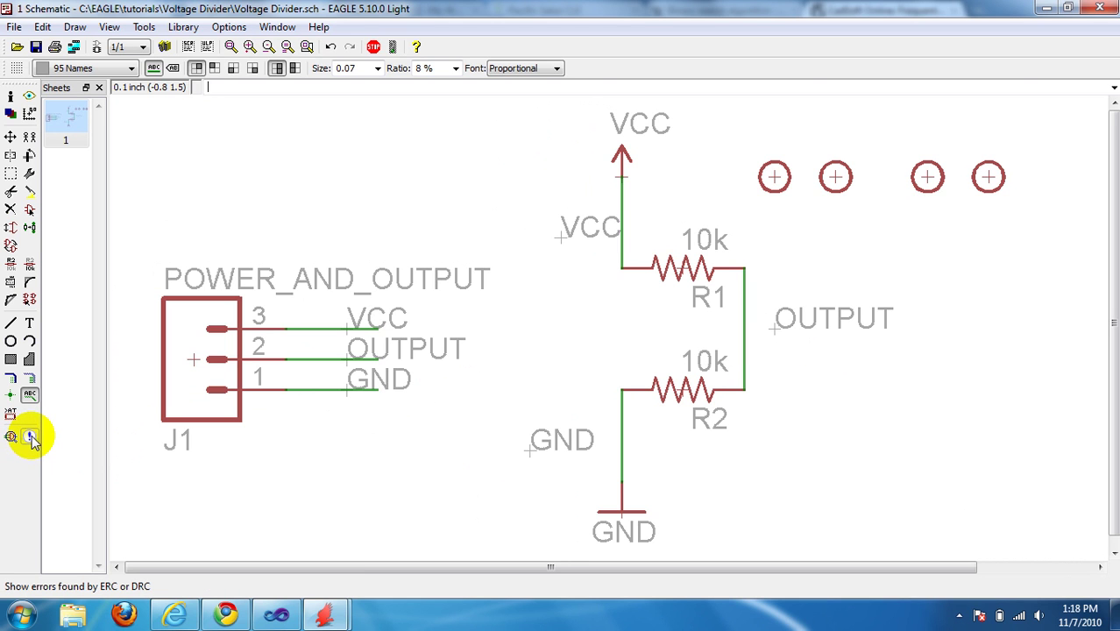
{"action": "left_click", "coordinate": [30, 437]}
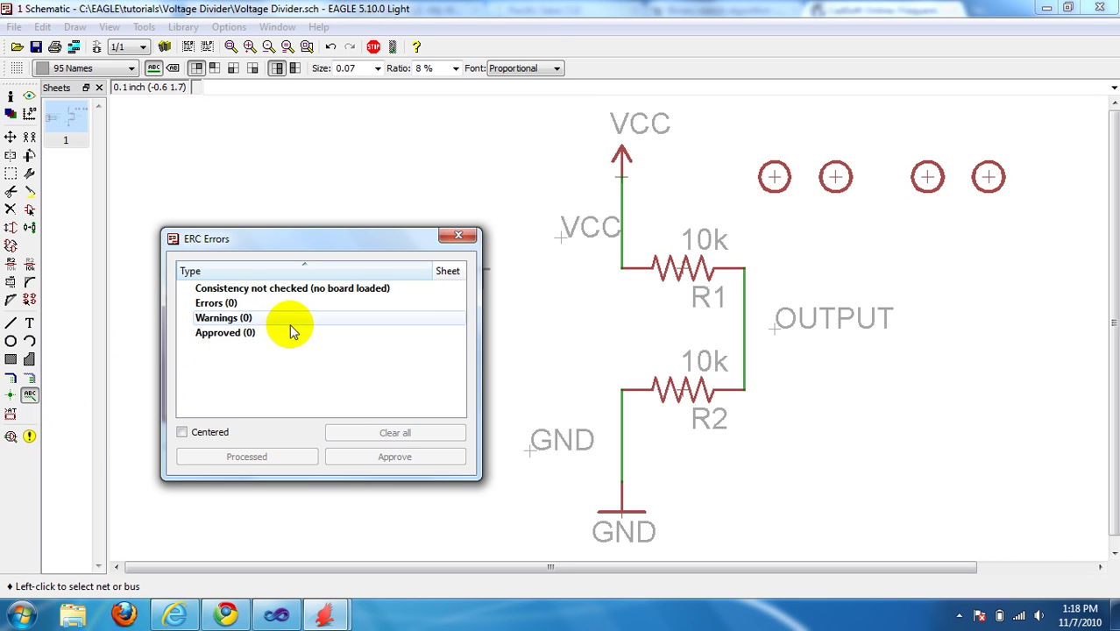
{"action": "left_click", "coordinate": [458, 237]}
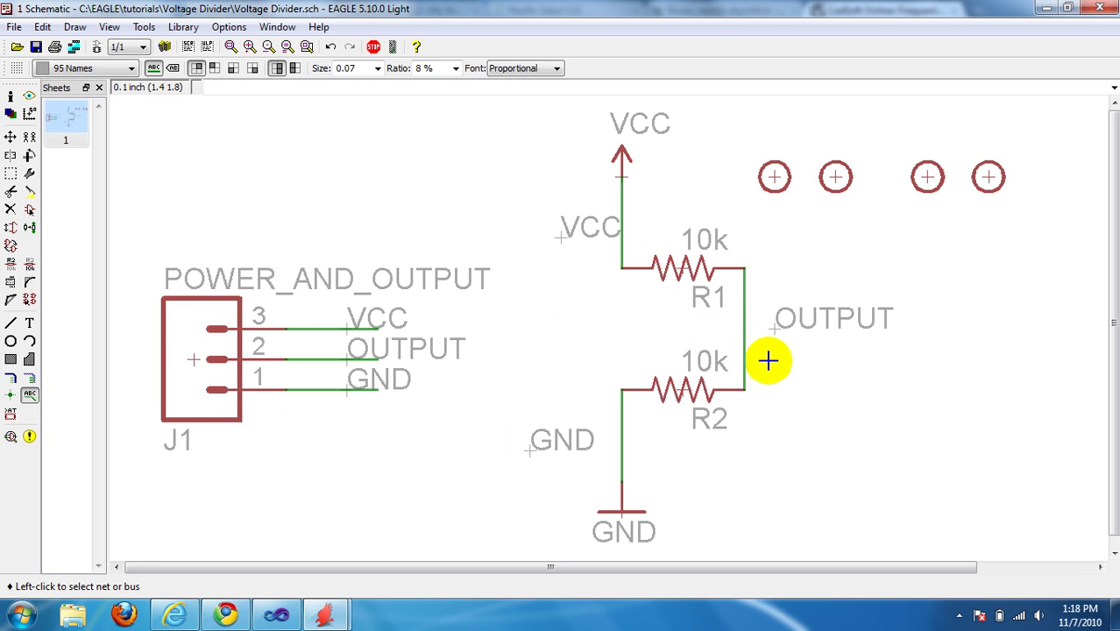